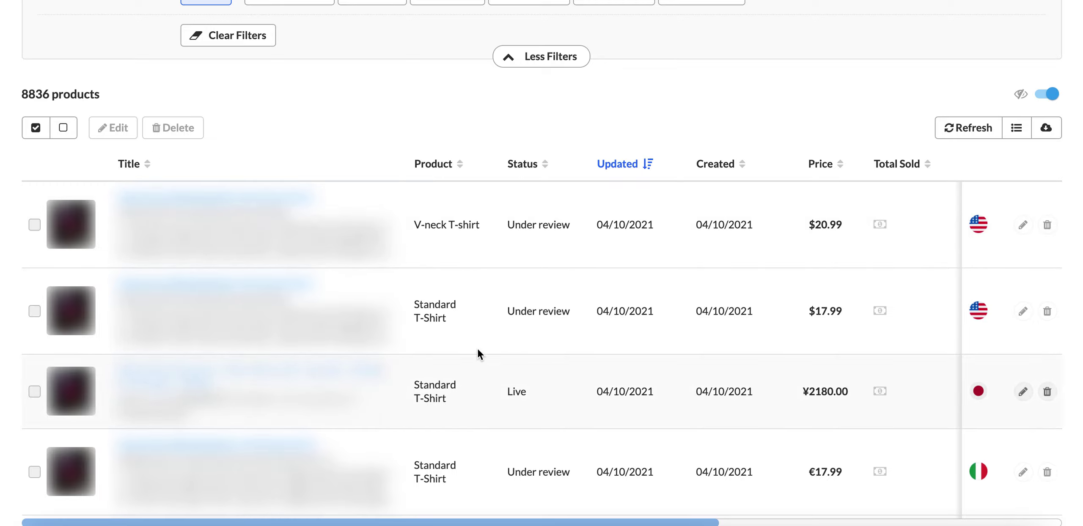
- Examine the Manage Products filters and the product list's type, status, date, price and marketplace columns
scroll(477, 347, "up", 15)
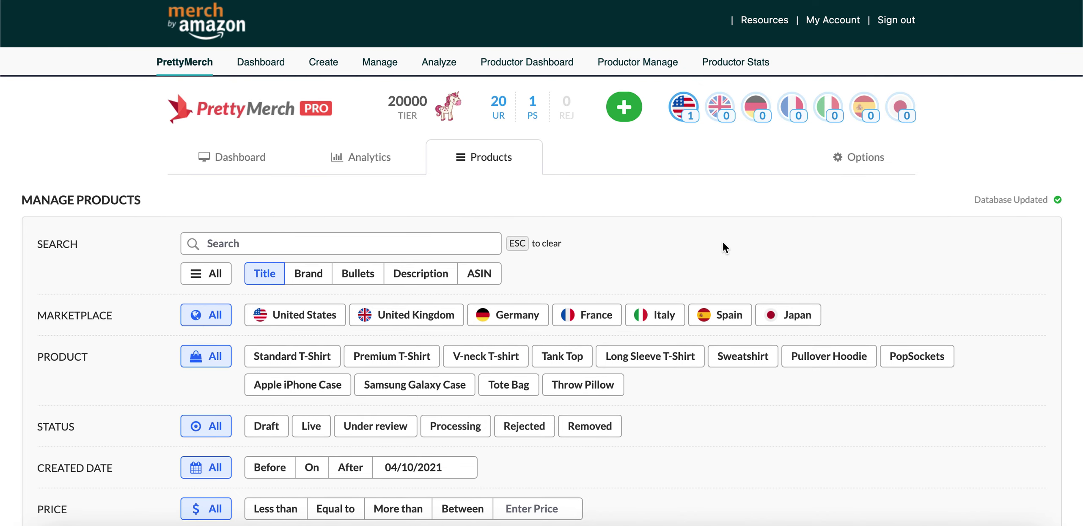
scroll(607, 213, "down", 15)
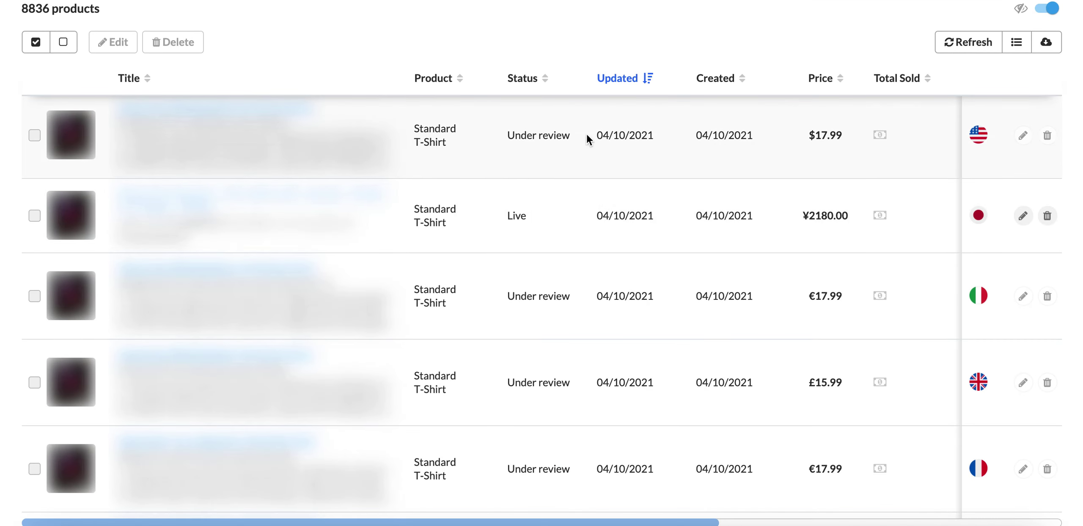
scroll(613, 274, "up", 3)
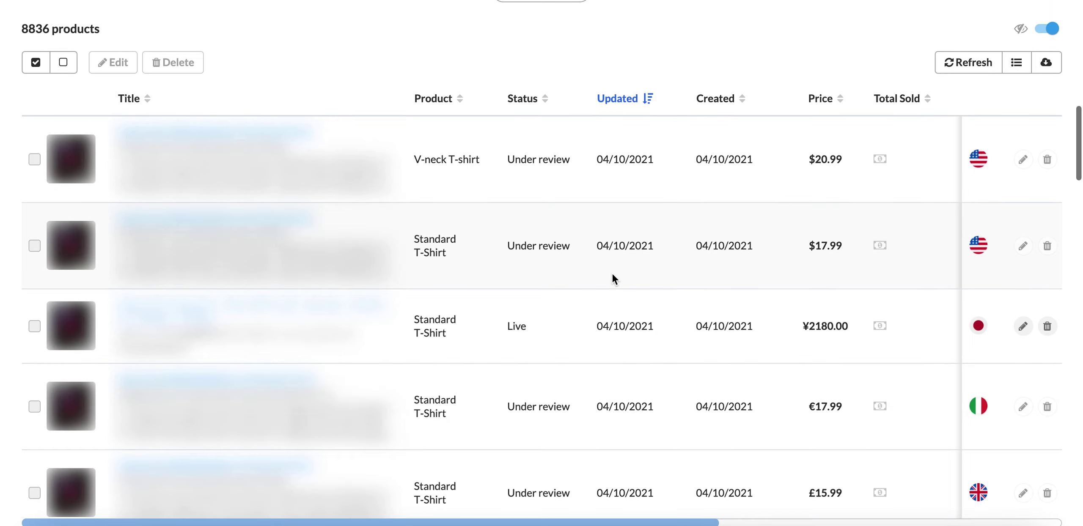
scroll(613, 274, "up", 1)
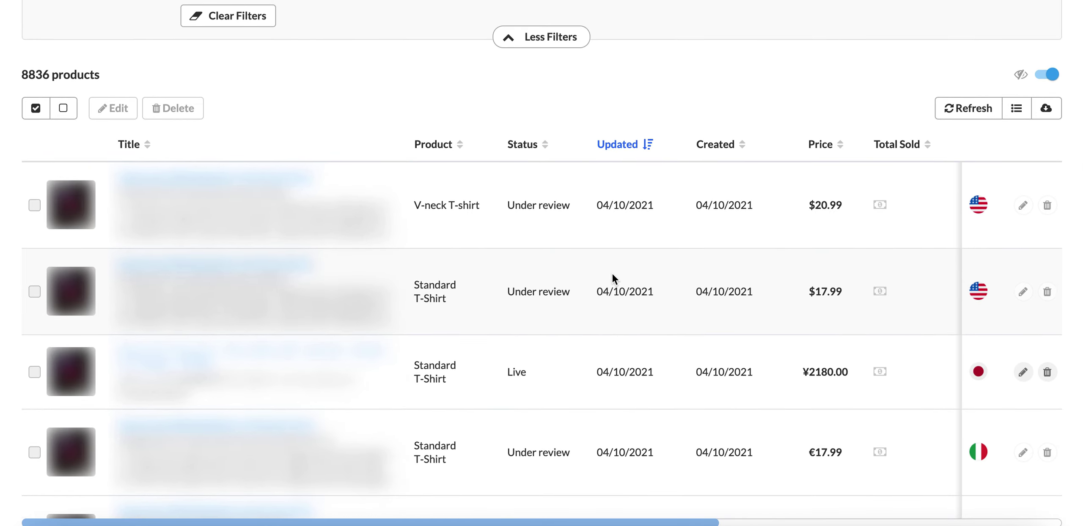
scroll(612, 274, "down", 2)
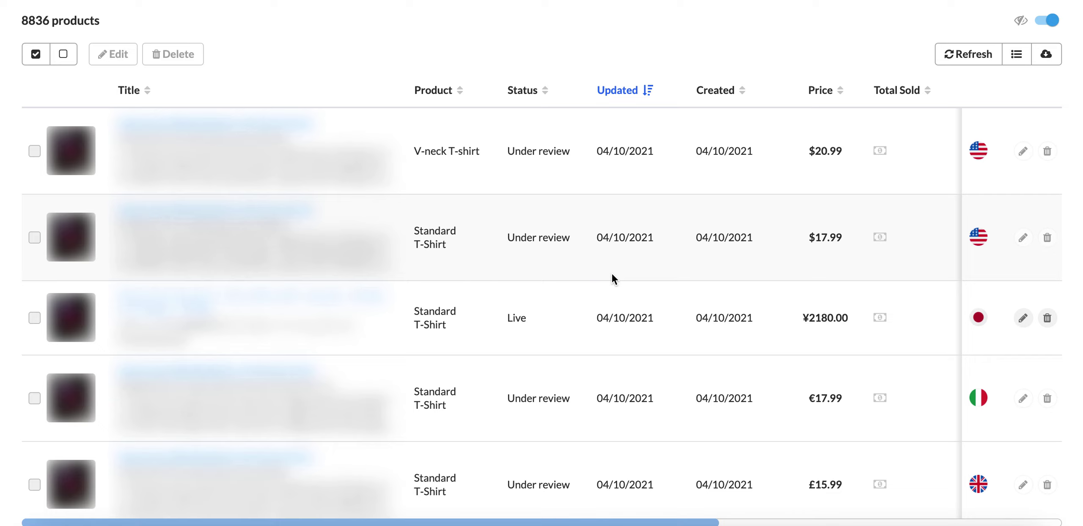
scroll(612, 274, "down", 1)
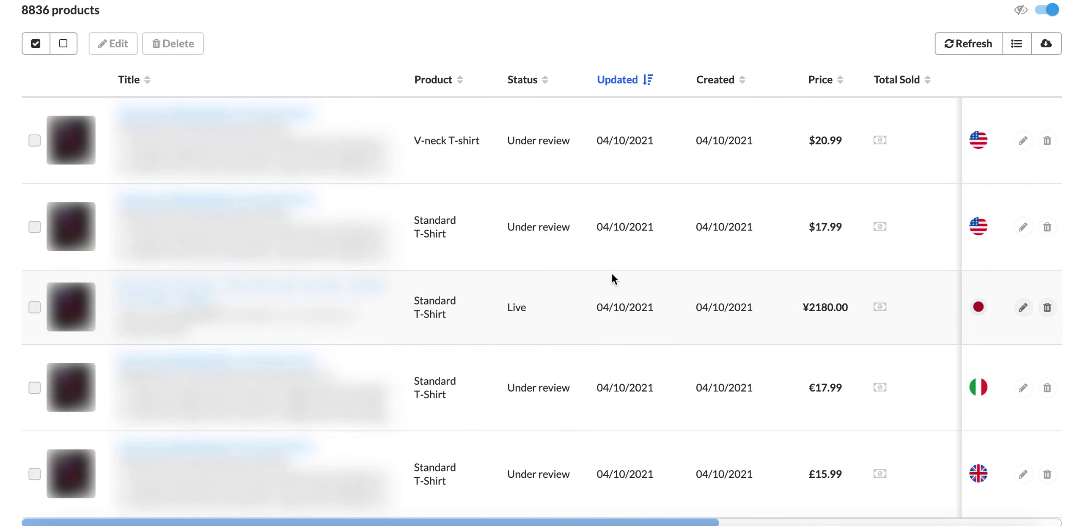
scroll(612, 274, "up", 1)
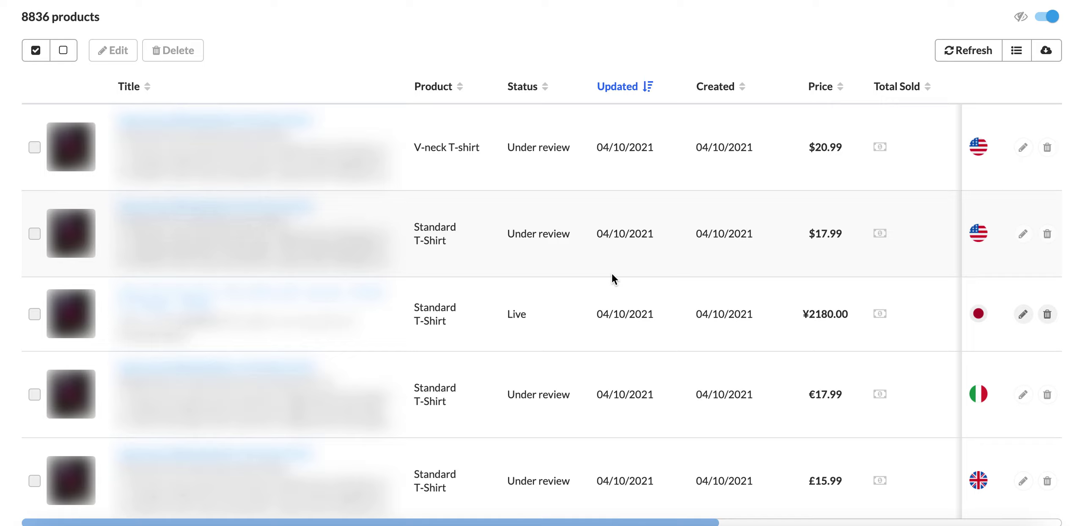
scroll(611, 274, "up", 6)
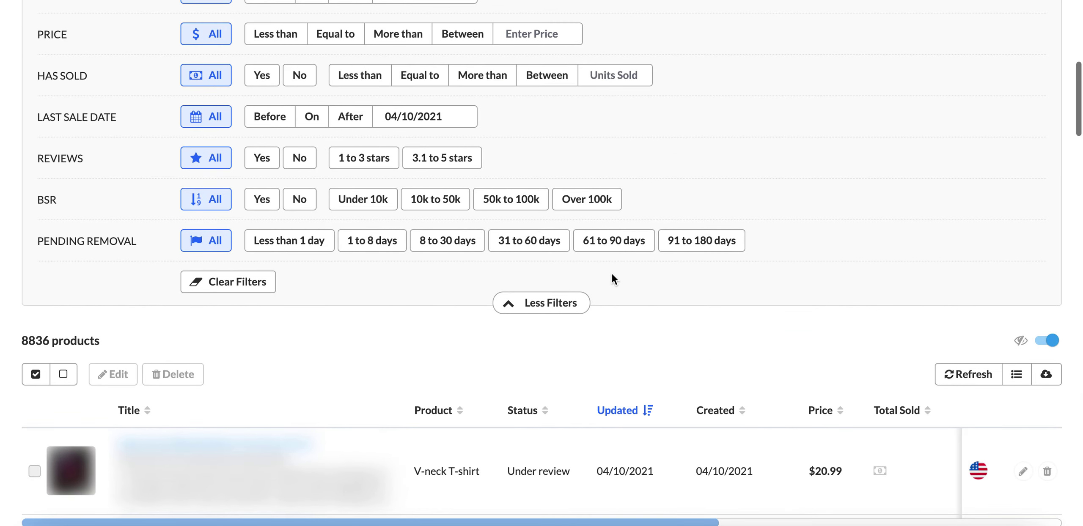
scroll(612, 274, "up", 9)
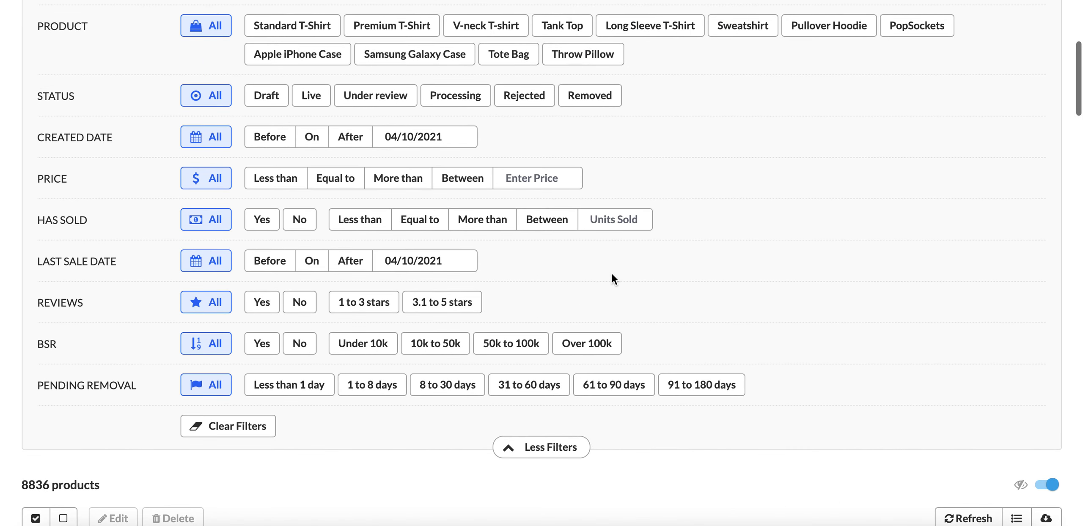
scroll(612, 274, "up", 2)
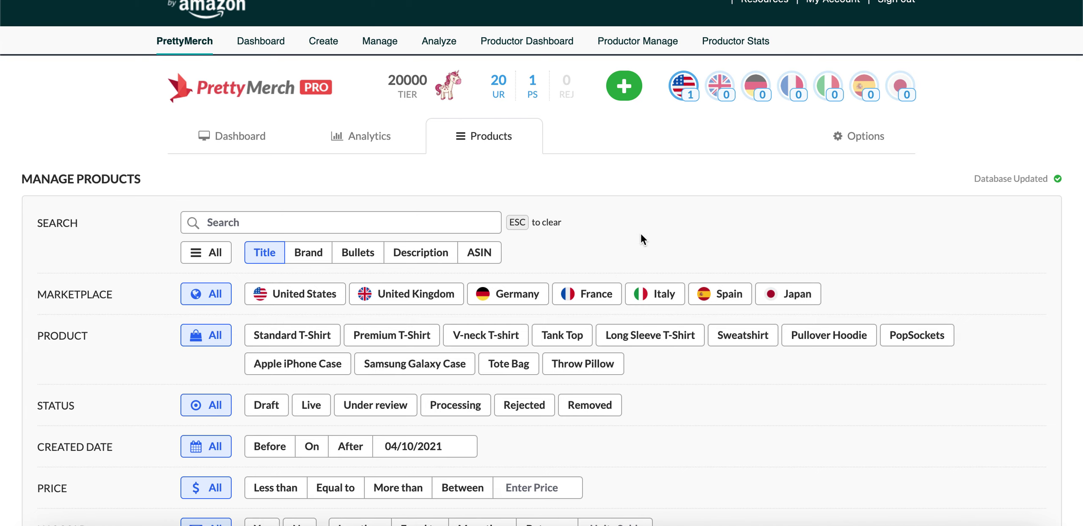
scroll(641, 233, "down", 10)
scroll(640, 234, "down", 6)
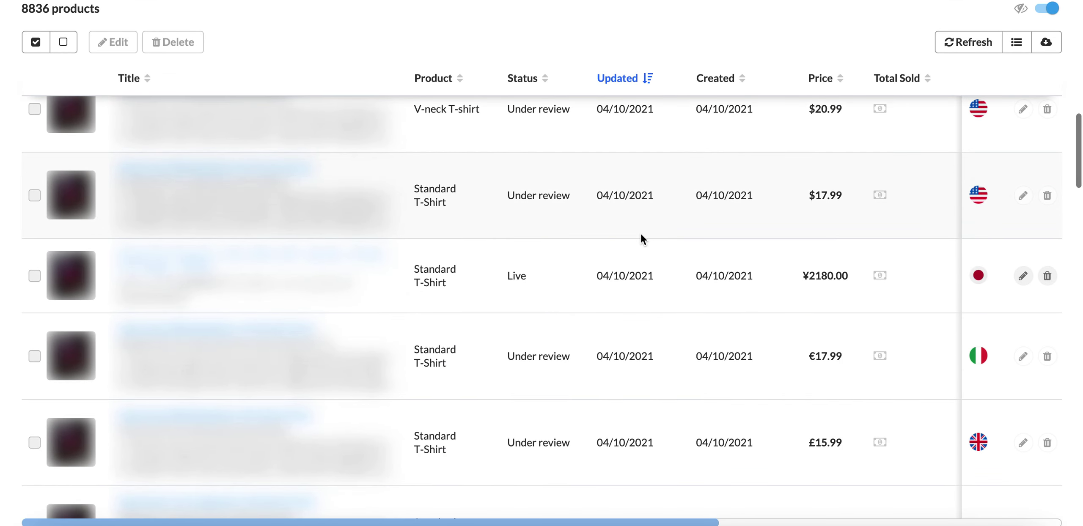
scroll(641, 233, "up", 1)
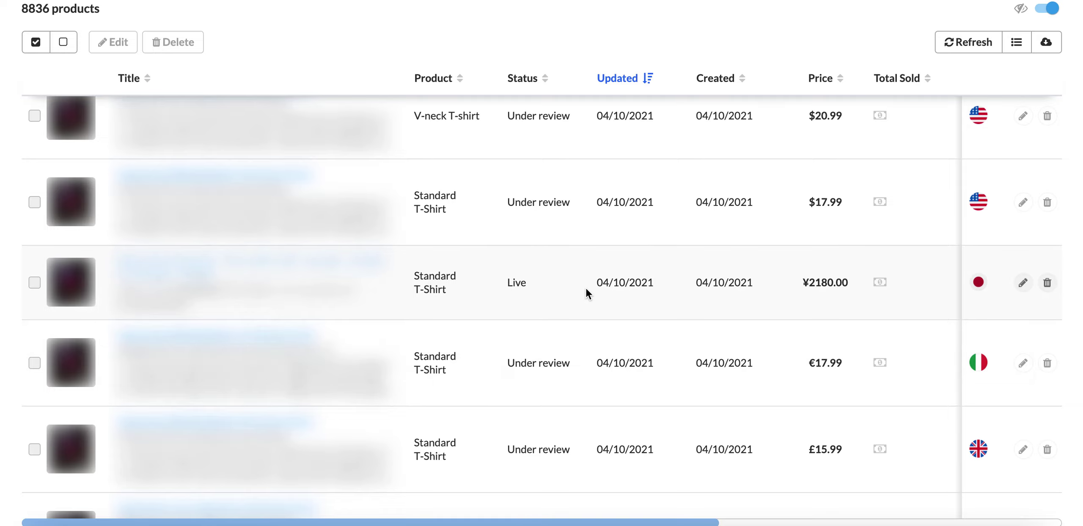
scroll(585, 288, "down", 10)
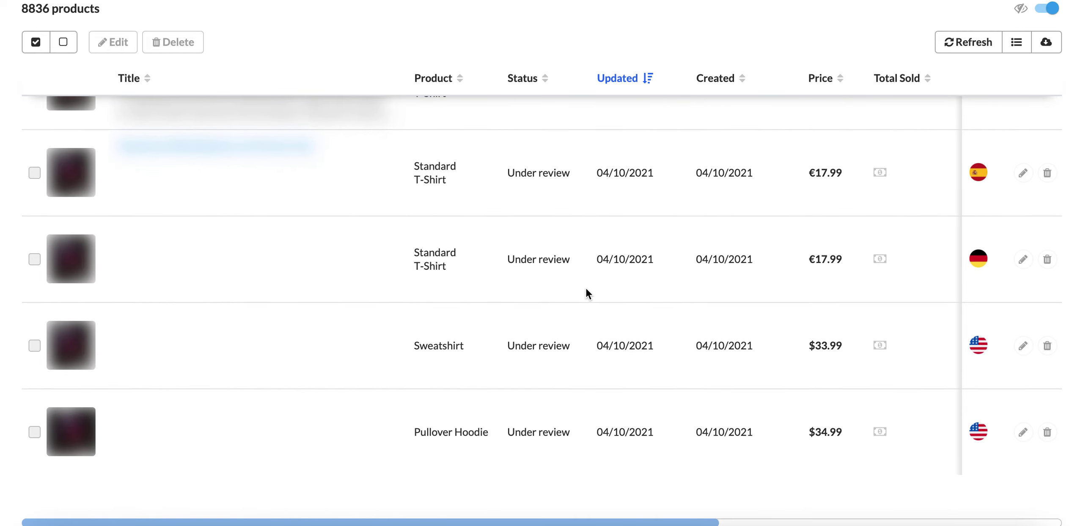
scroll(586, 289, "up", 5)
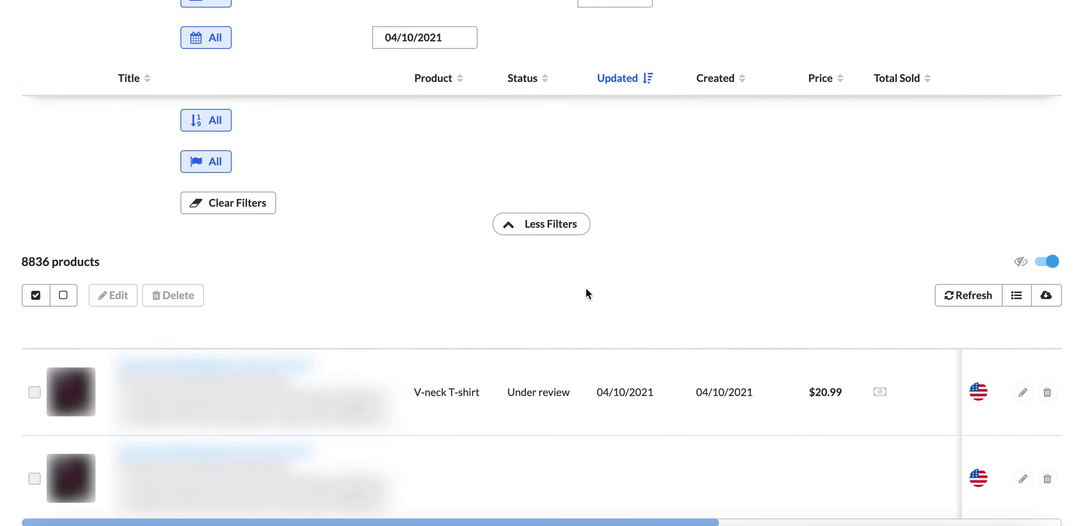
scroll(697, 274, "down", 4)
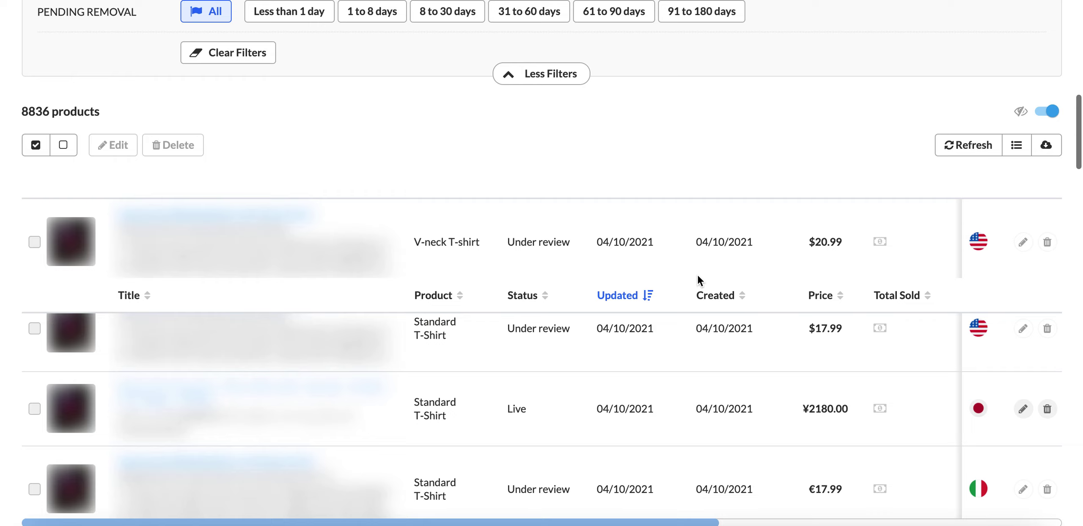
scroll(697, 274, "down", 1)
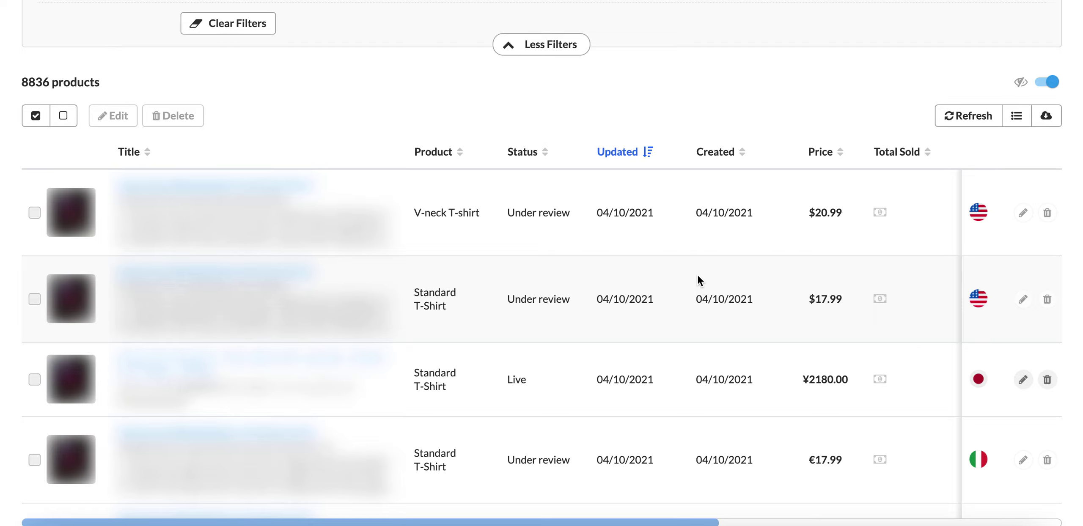
scroll(697, 276, "up", 10)
scroll(699, 280, "up", 6)
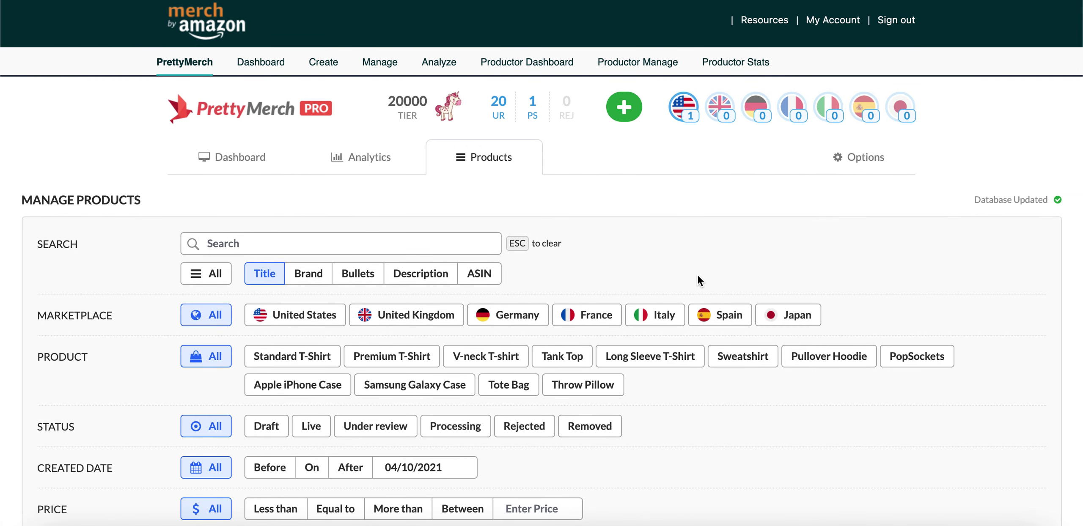
scroll(697, 277, "down", 18)
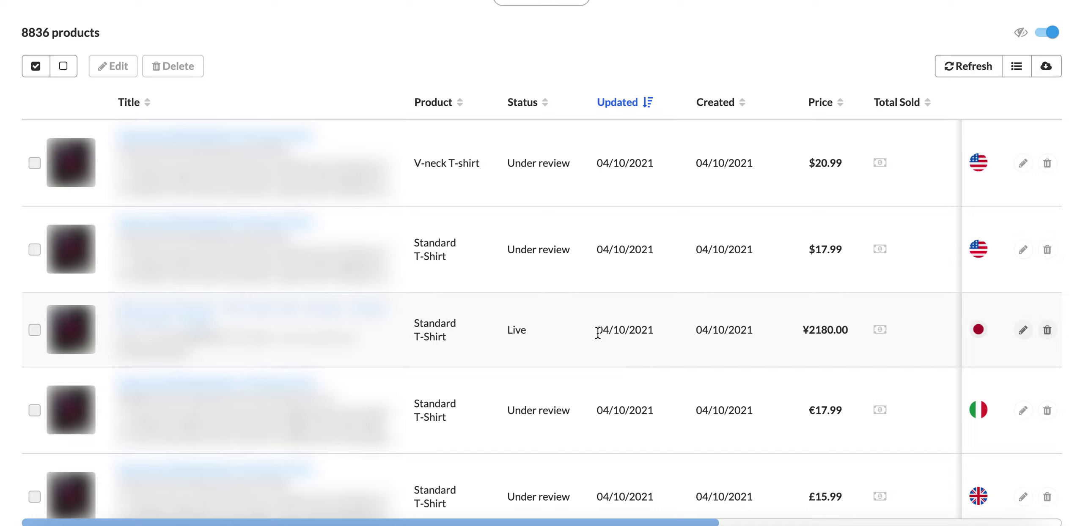
scroll(597, 332, "up", 10)
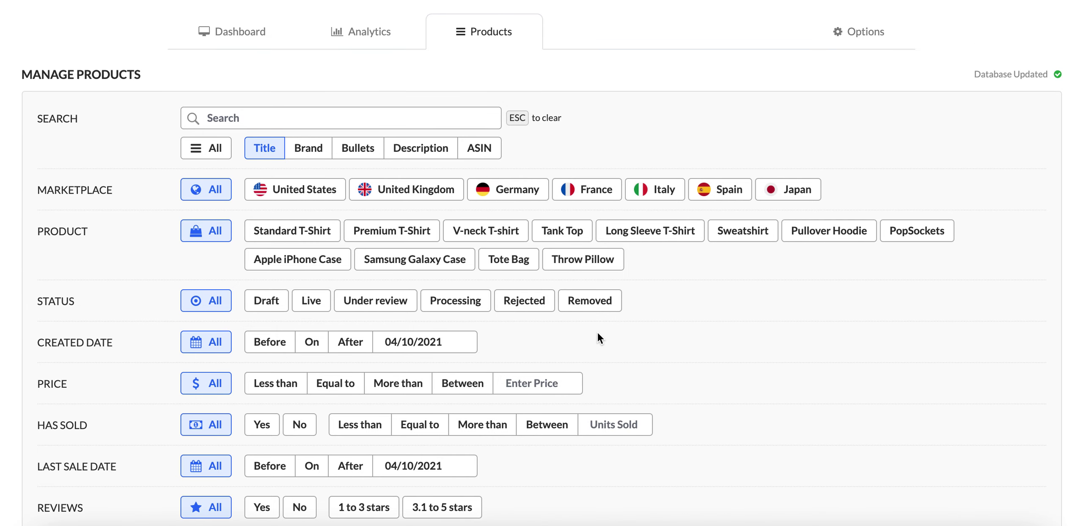
scroll(597, 332, "up", 3)
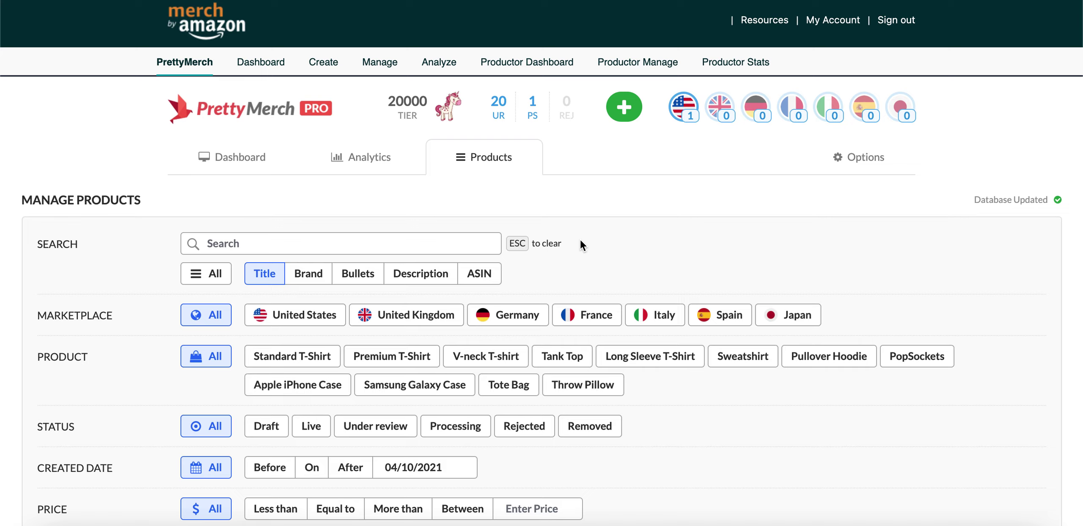
scroll(580, 241, "down", 15)
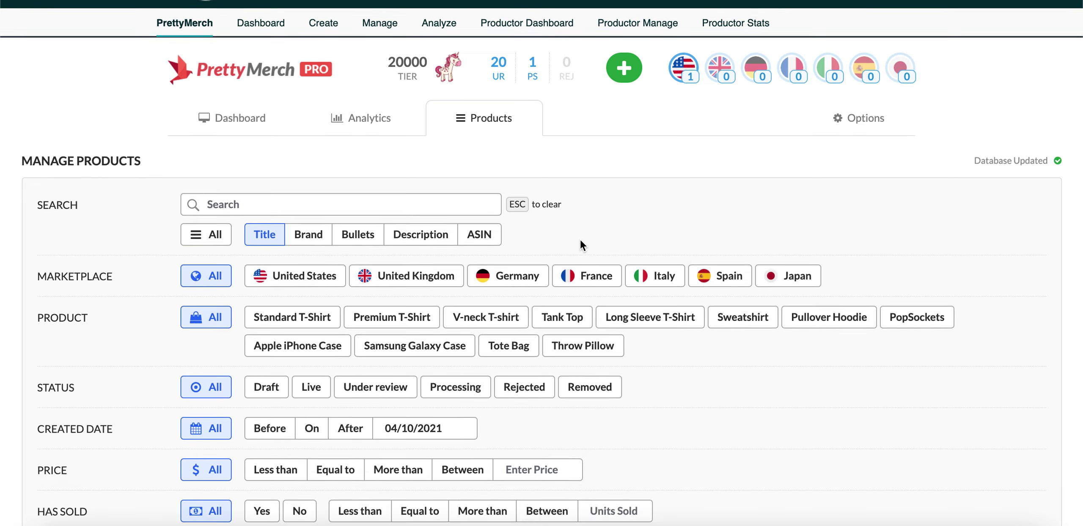
scroll(579, 243, "up", 4)
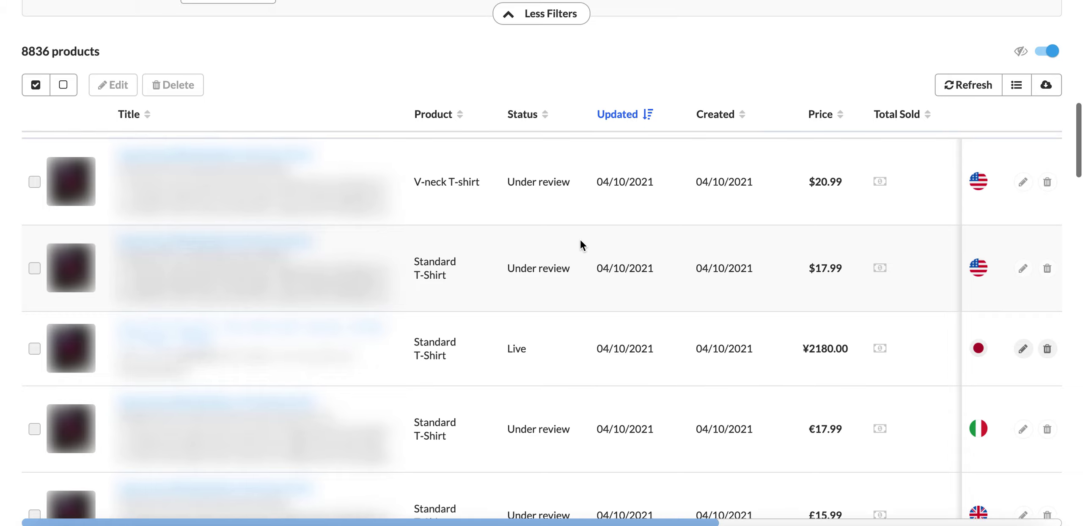
scroll(579, 241, "up", 1)
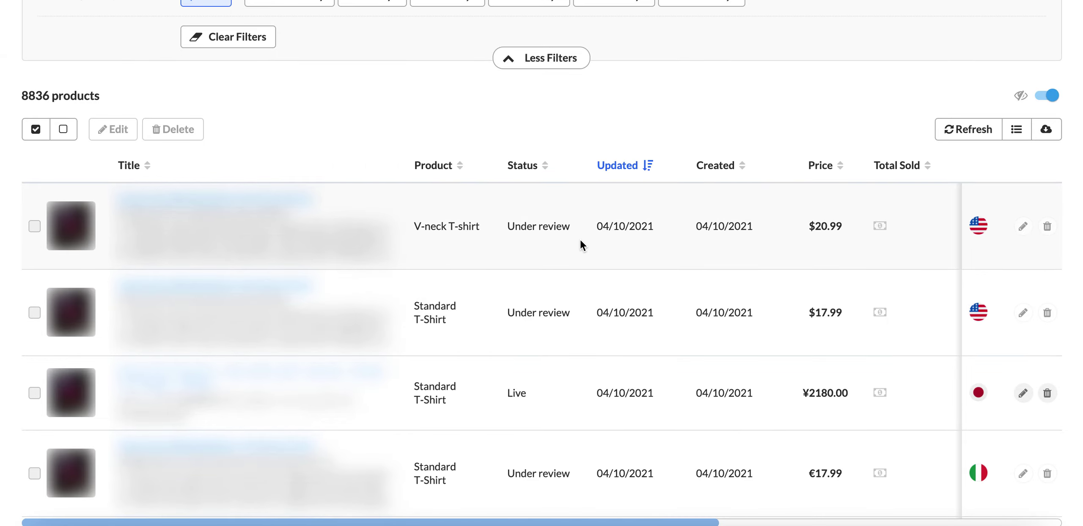
scroll(581, 241, "up", 10)
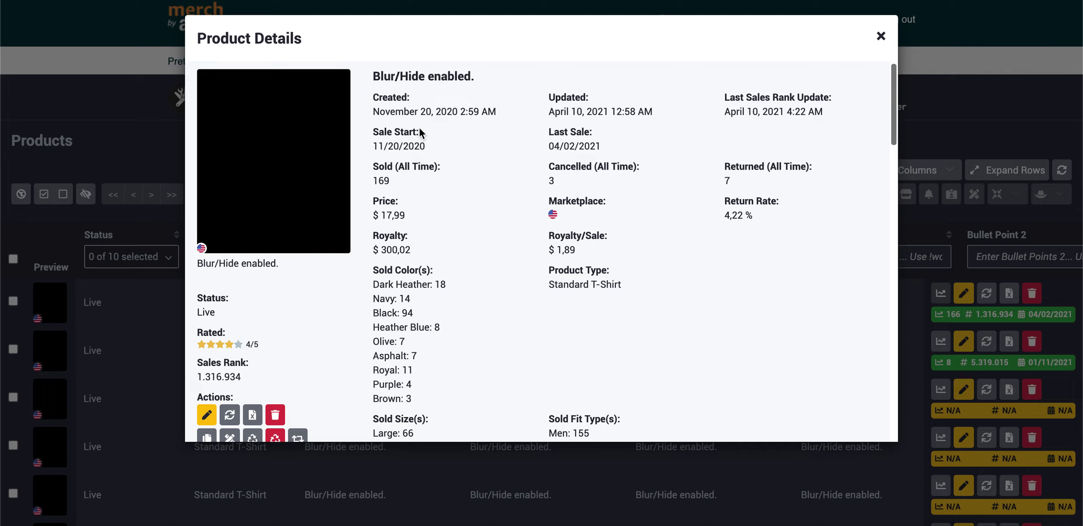
- Check the product's creation date, sale start date and all-time units sold in its Product Details
left_click_drag(374, 102, 505, 117)
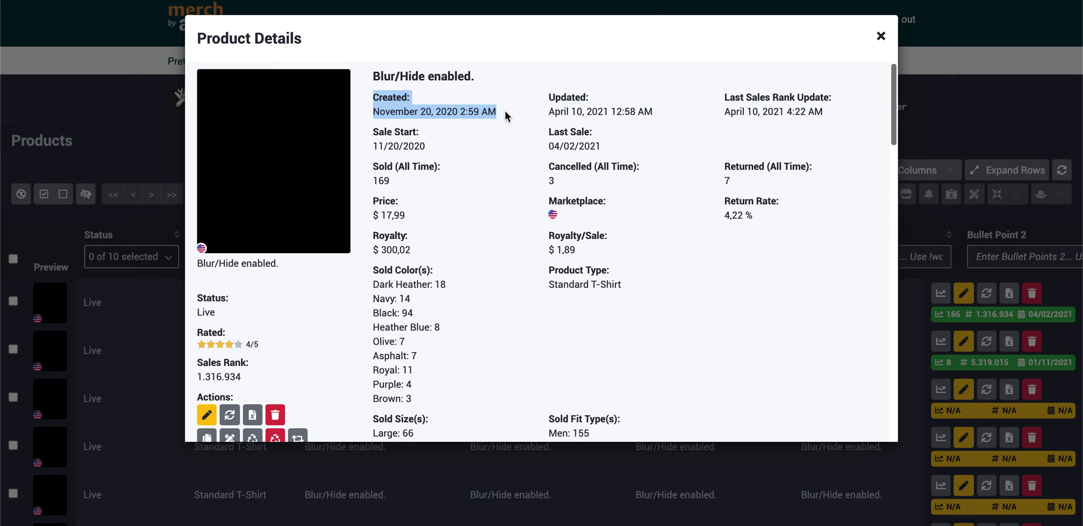
left_click(505, 116)
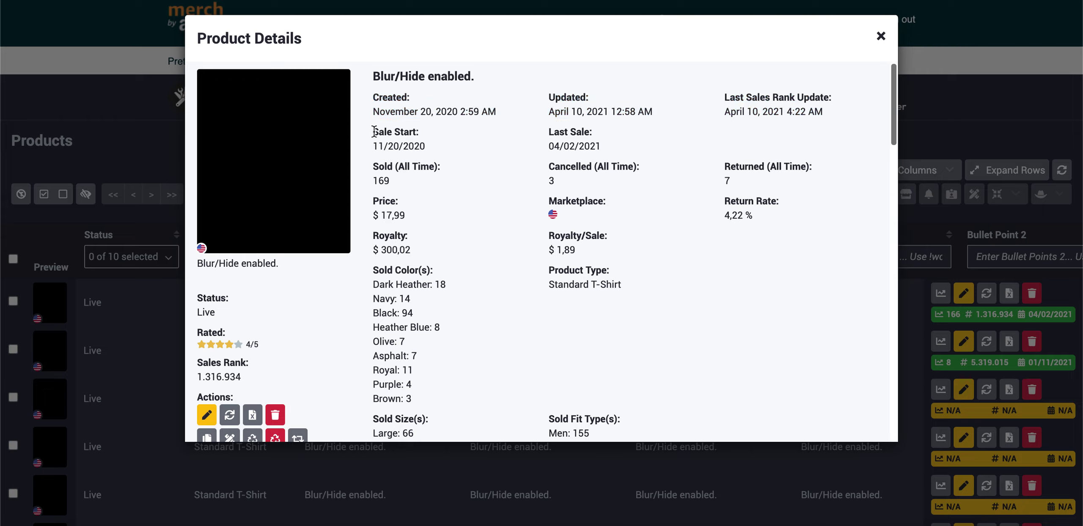
left_click_drag(374, 132, 429, 151)
left_click(431, 147)
left_click_drag(372, 180, 399, 180)
left_click(402, 185)
- Inspect the number of ratings behind the product's star score and check its price
mouse_move(251, 348)
scroll(458, 323, "down", 1)
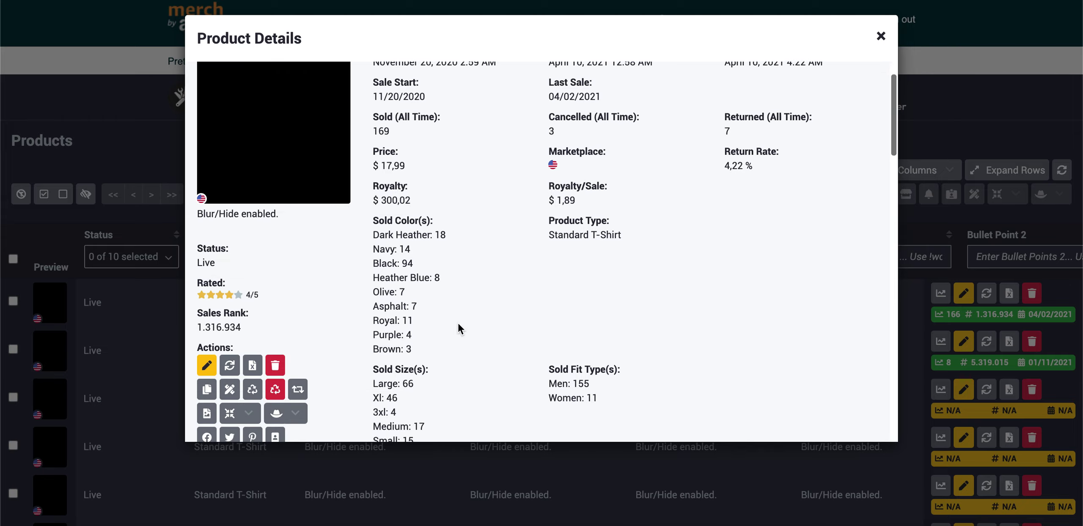
mouse_move(246, 291)
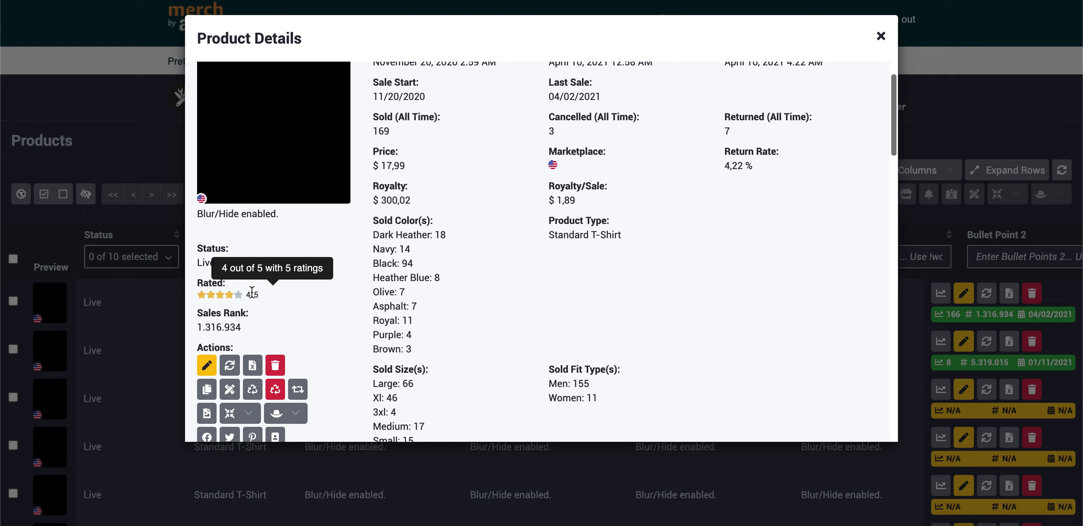
scroll(508, 261, "up", 1)
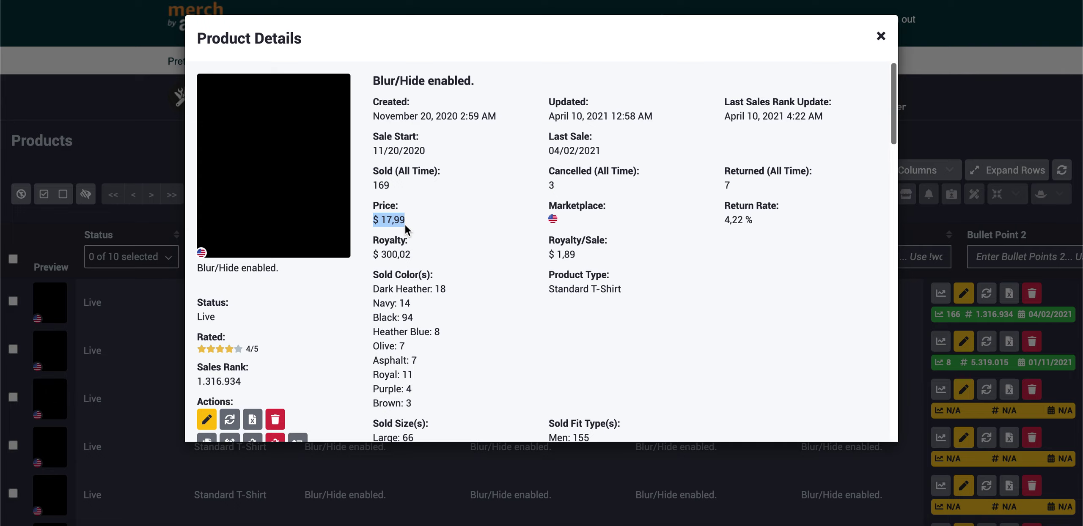
- Review the product's sold colors, sizes and fit types, plus the designed and missing products per marketplace
scroll(464, 269, "down", 4)
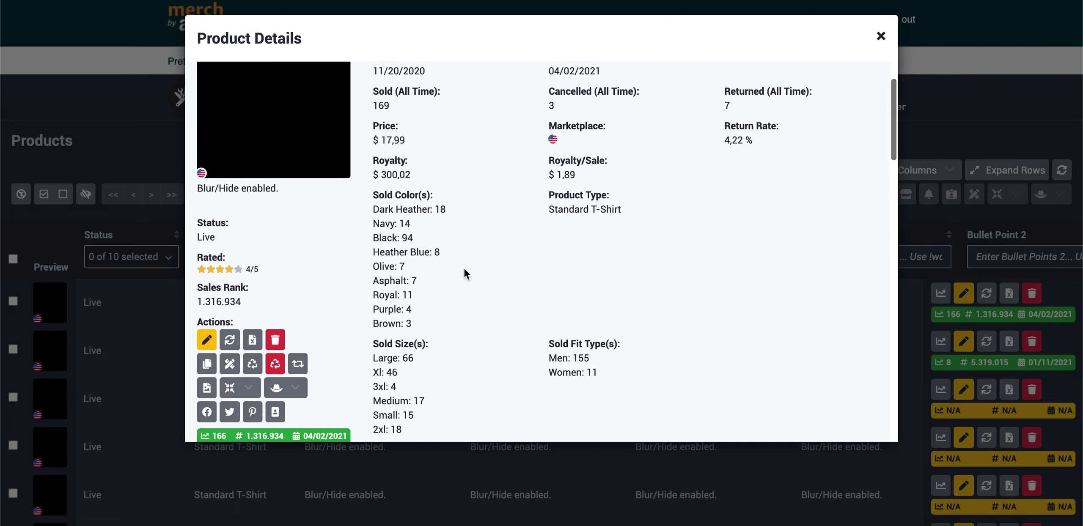
scroll(464, 270, "down", 1)
scroll(464, 269, "down", 5)
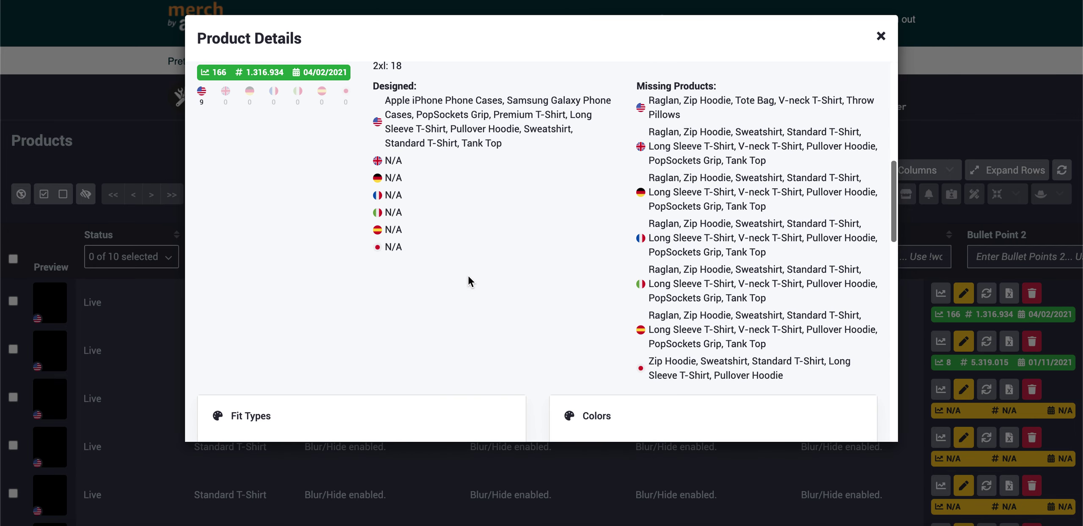
scroll(468, 280, "up", 8)
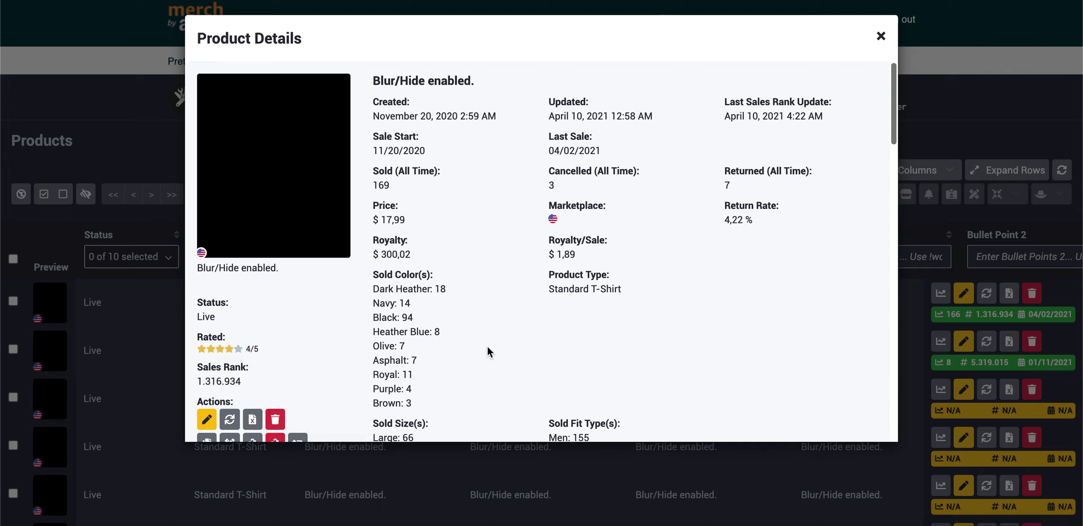
- Examine the product's Sales History chart and inspect the data point for 11/20/2020
scroll(487, 345, "down", 18)
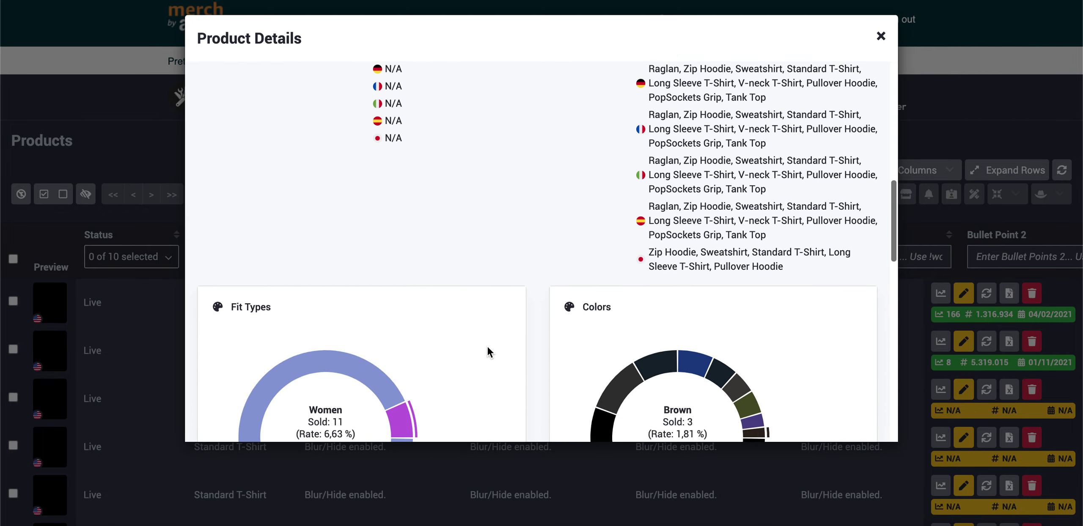
scroll(535, 332, "down", 12)
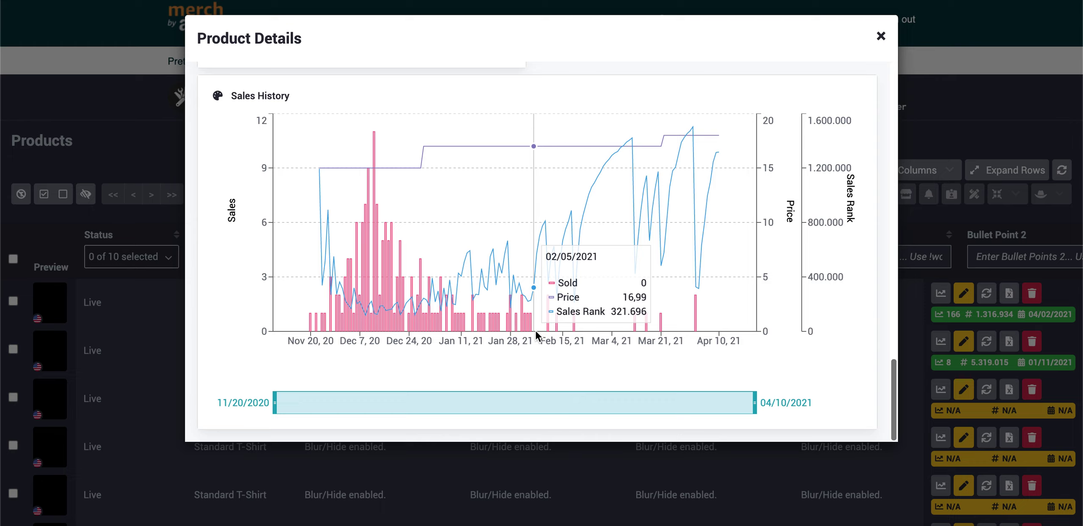
mouse_move(308, 329)
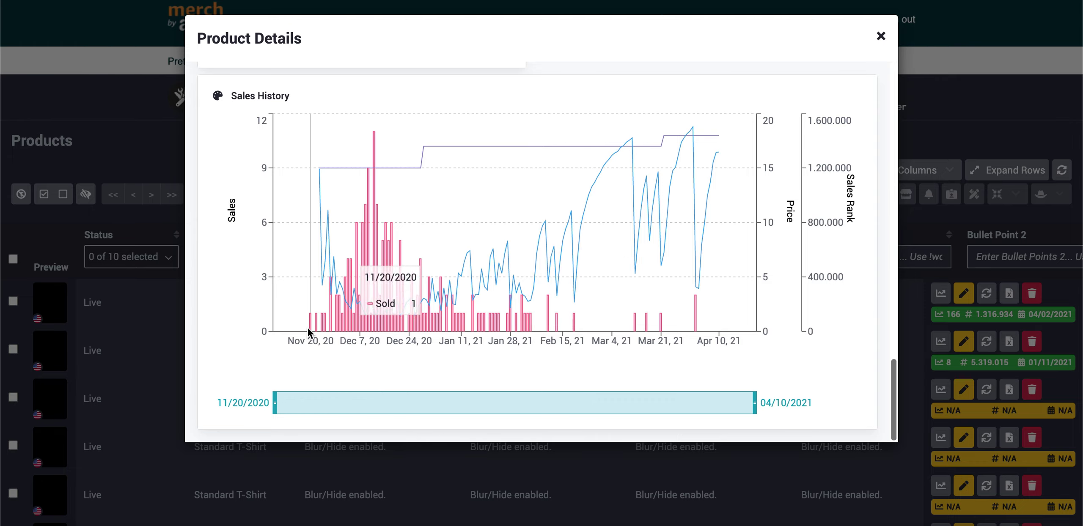
scroll(308, 329, "up", 1)
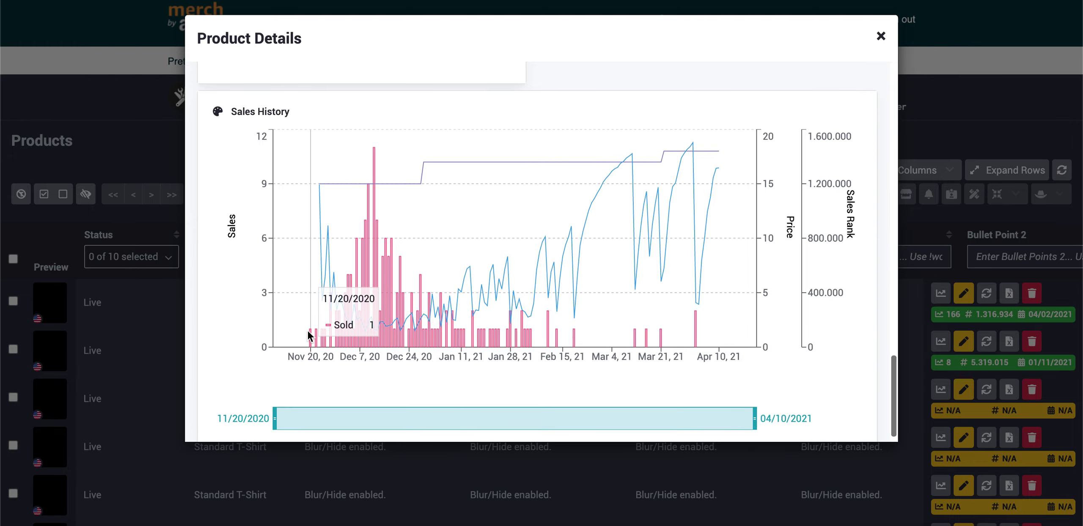